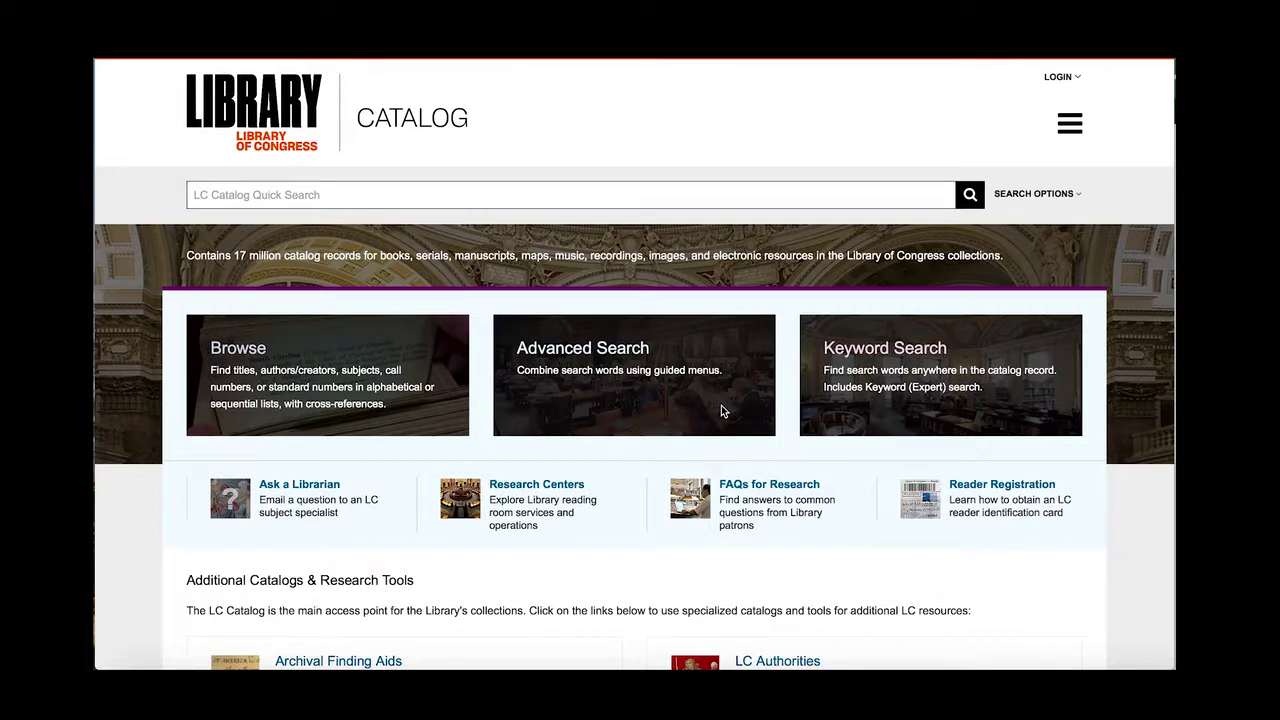
Step: Open the catalog's Advanced Search and enter "Sioux" as the first search term
{"action": "left_click", "coordinate": [614, 354]}
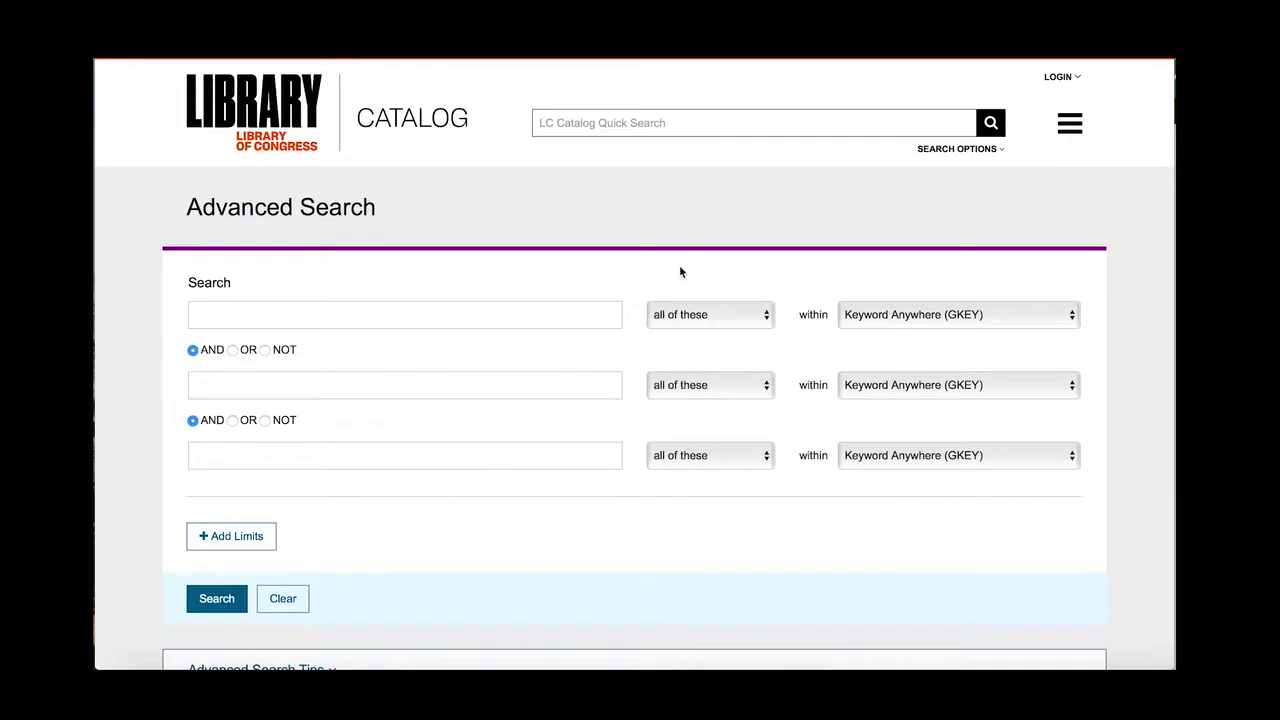
{"action": "scroll", "coordinate": [680, 271], "scroll_direction": "down", "scroll_amount": 2}
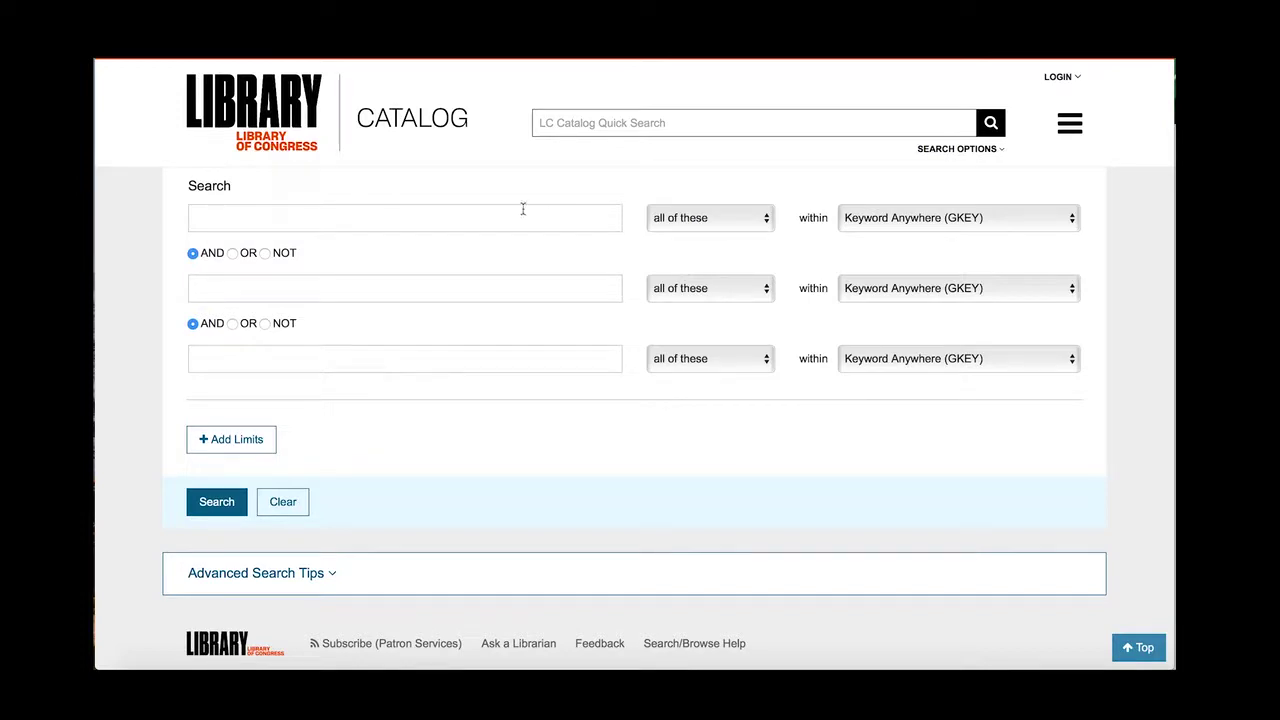
{"action": "left_click", "coordinate": [443, 224]}
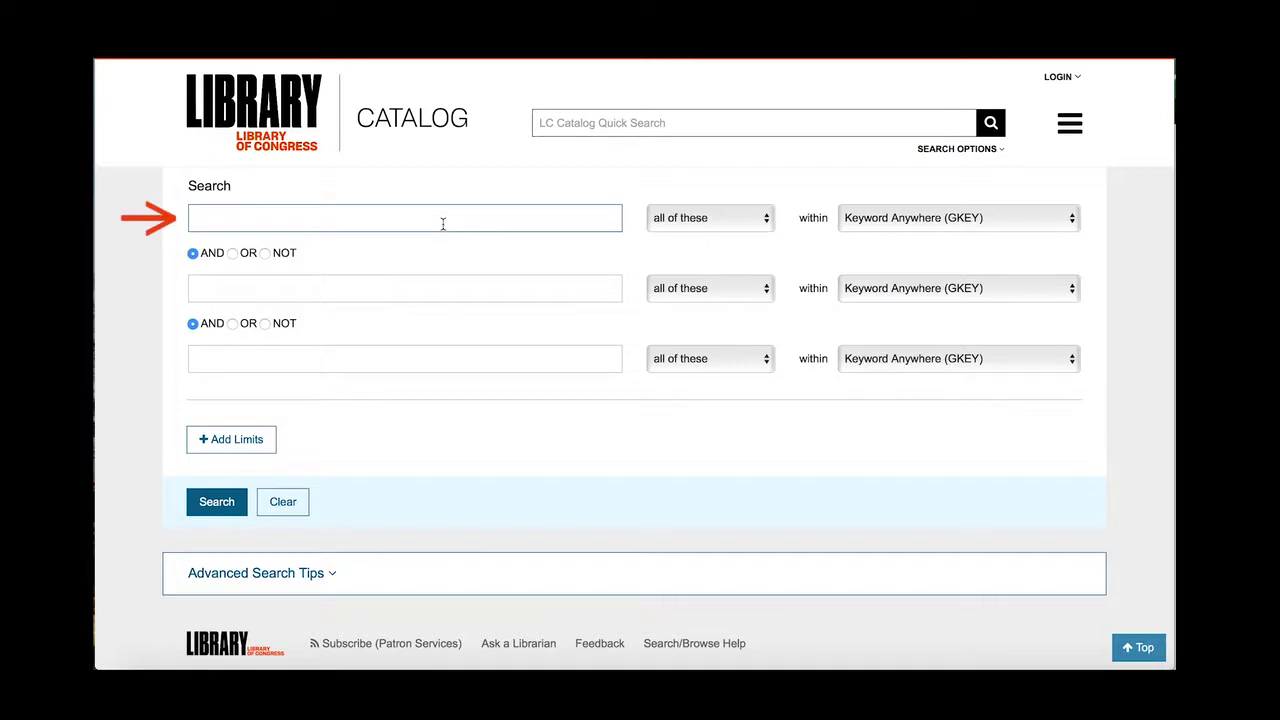
{"action": "type", "text": "Sioux"}
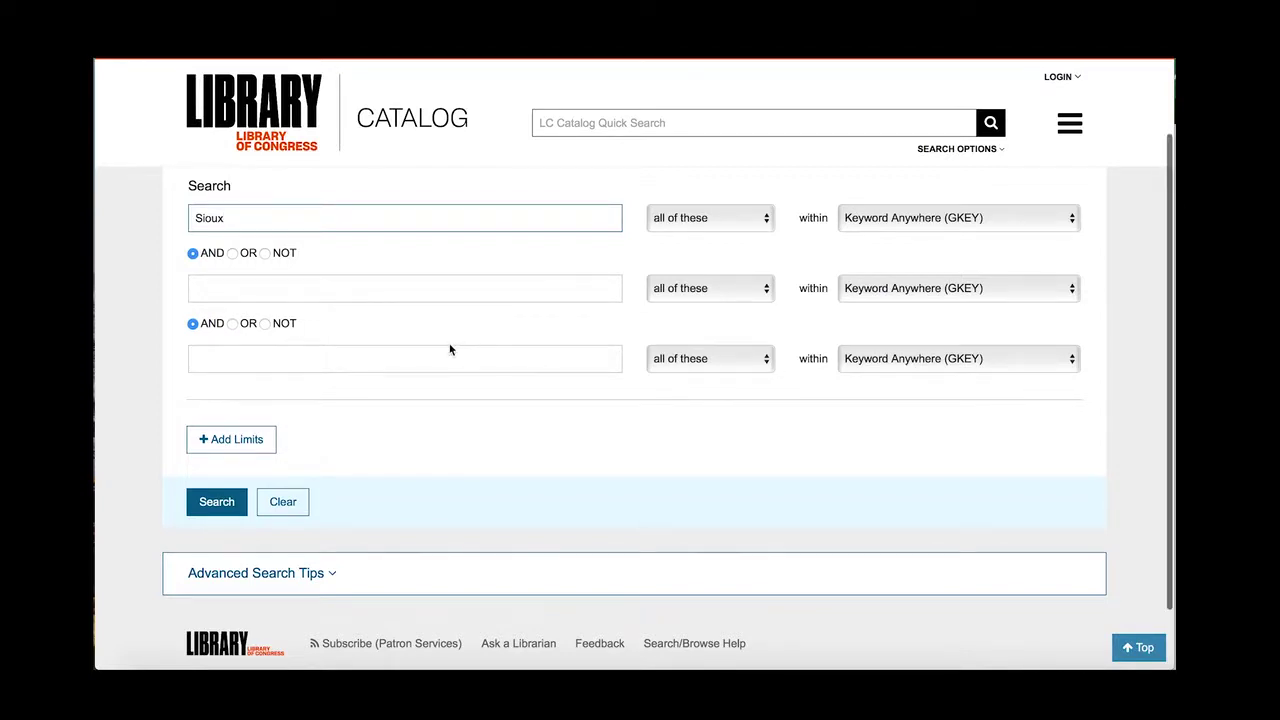
Step: Add search limits and restrict the location in the library to American Folklife
{"action": "scroll", "coordinate": [450, 349], "scroll_direction": "down", "scroll_amount": 1}
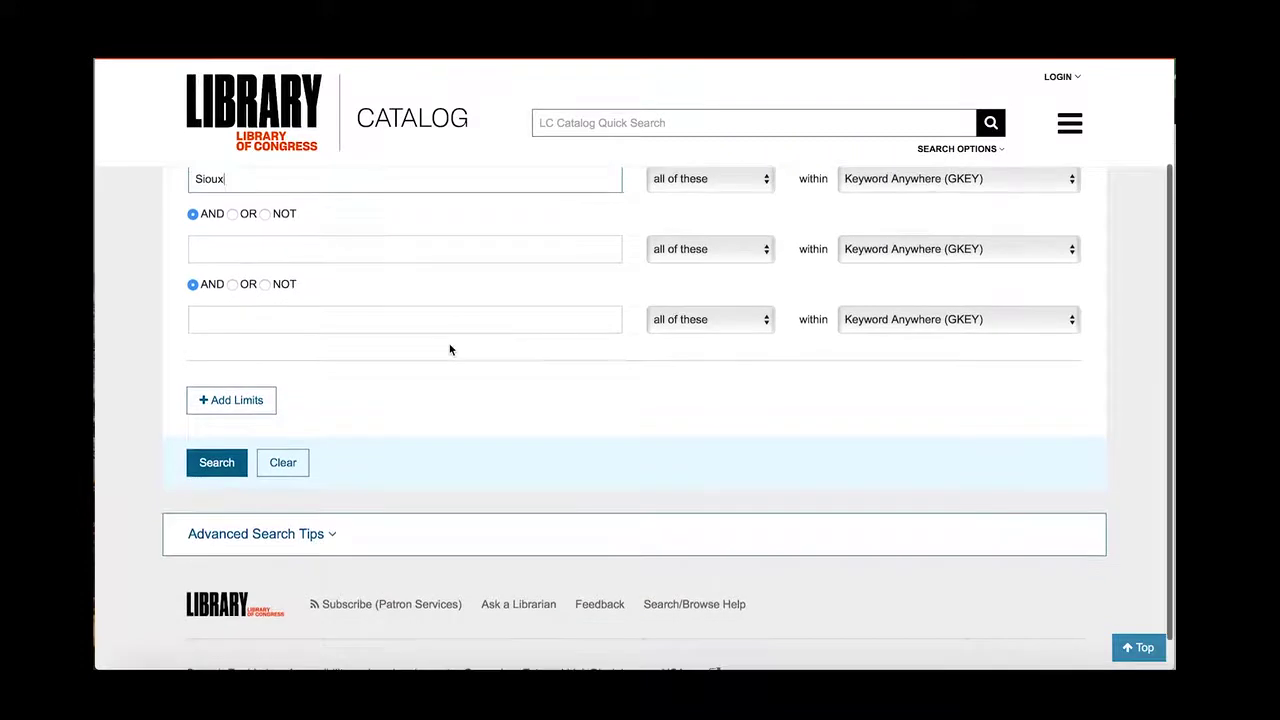
{"action": "left_click", "coordinate": [265, 405]}
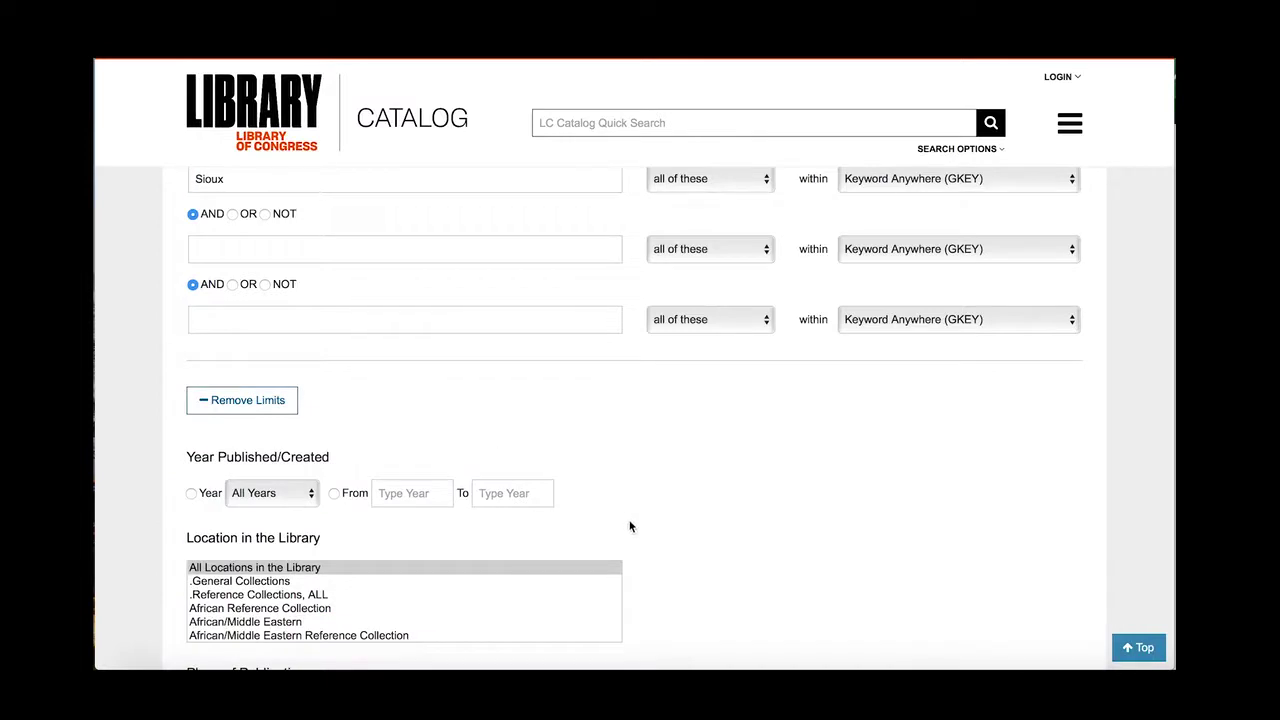
{"action": "scroll", "coordinate": [629, 525], "scroll_direction": "down", "scroll_amount": 2}
{"action": "scroll", "coordinate": [629, 525], "scroll_direction": "down", "scroll_amount": 3}
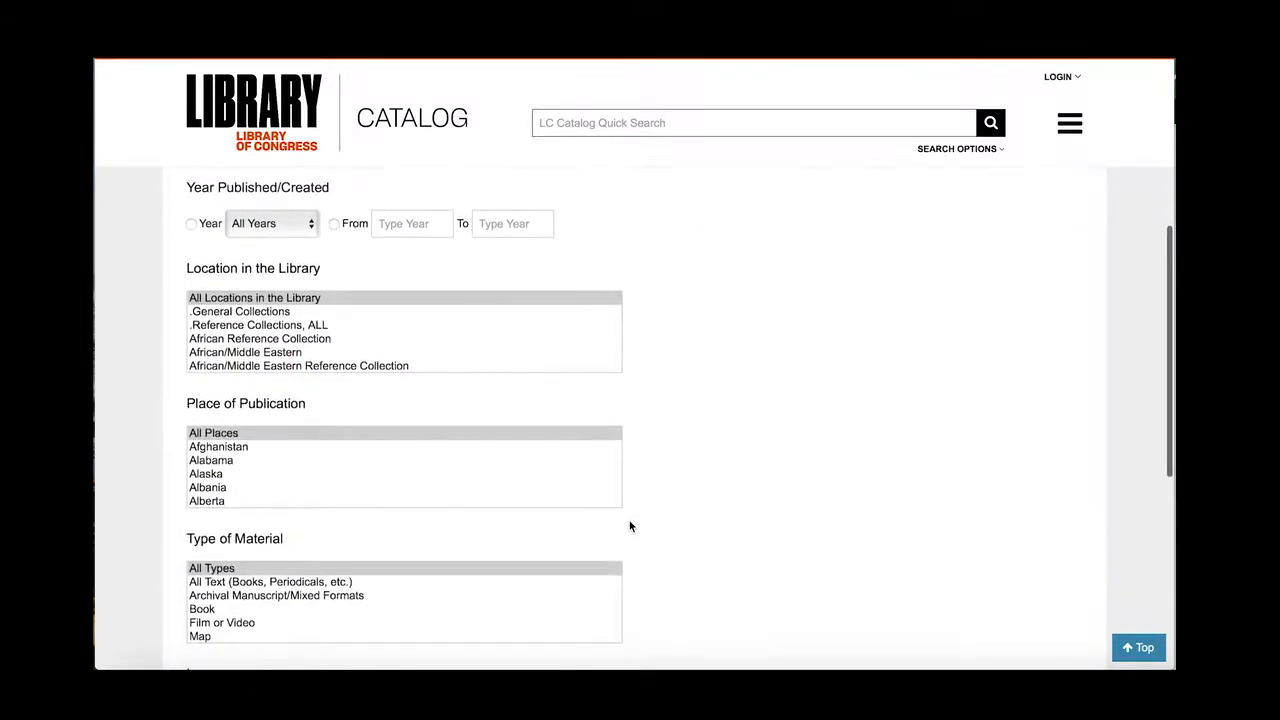
{"action": "scroll", "coordinate": [629, 525], "scroll_direction": "down", "scroll_amount": 3}
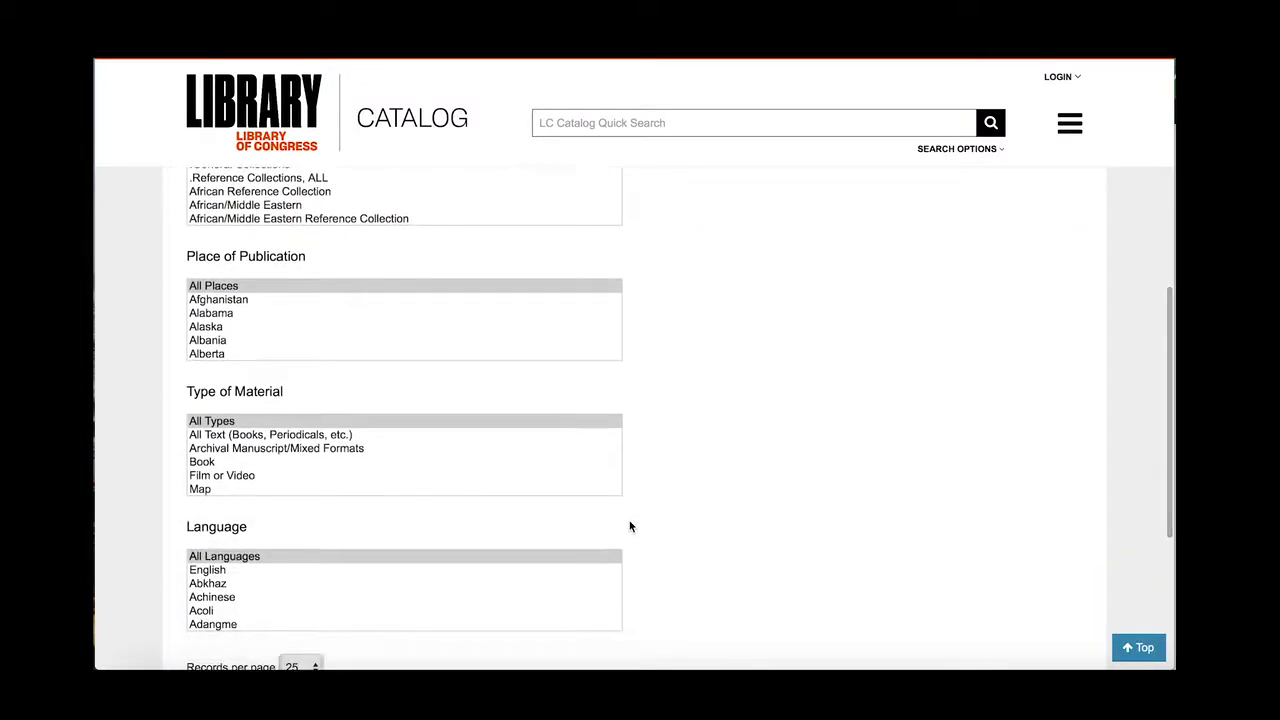
{"action": "scroll", "coordinate": [629, 526], "scroll_direction": "up", "scroll_amount": 4}
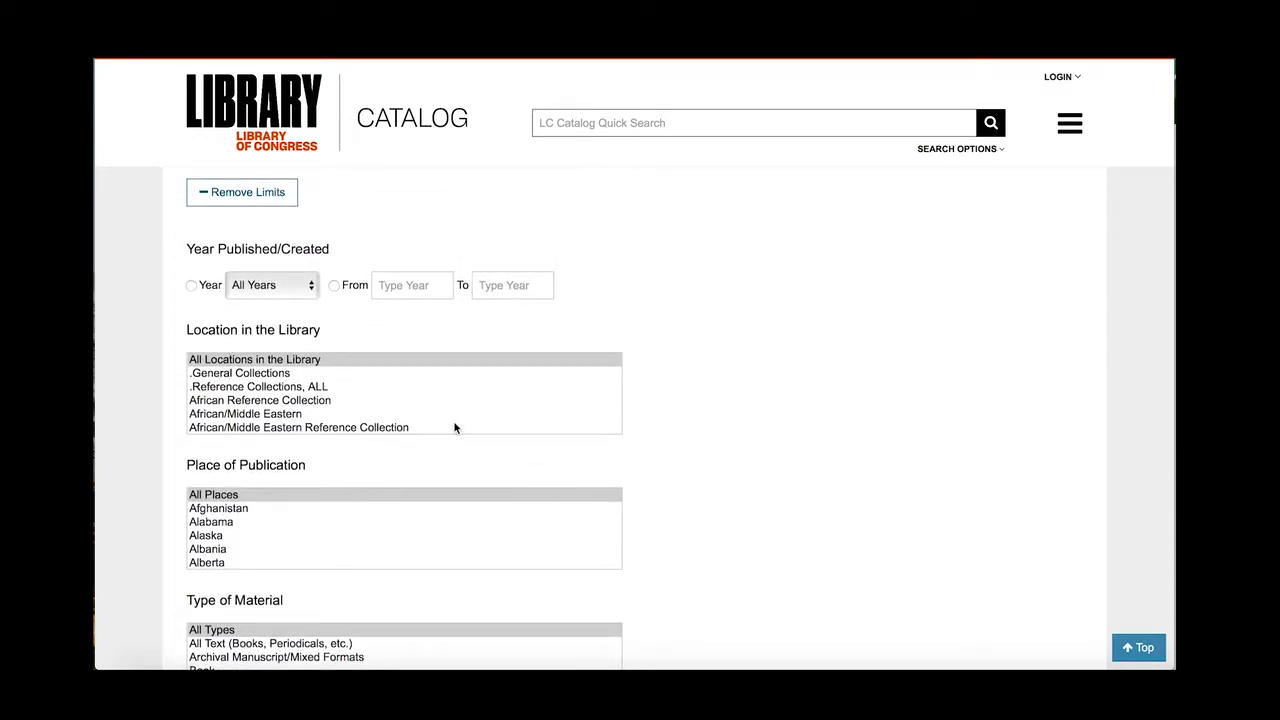
{"action": "scroll", "coordinate": [454, 428], "scroll_direction": "down", "scroll_amount": 1}
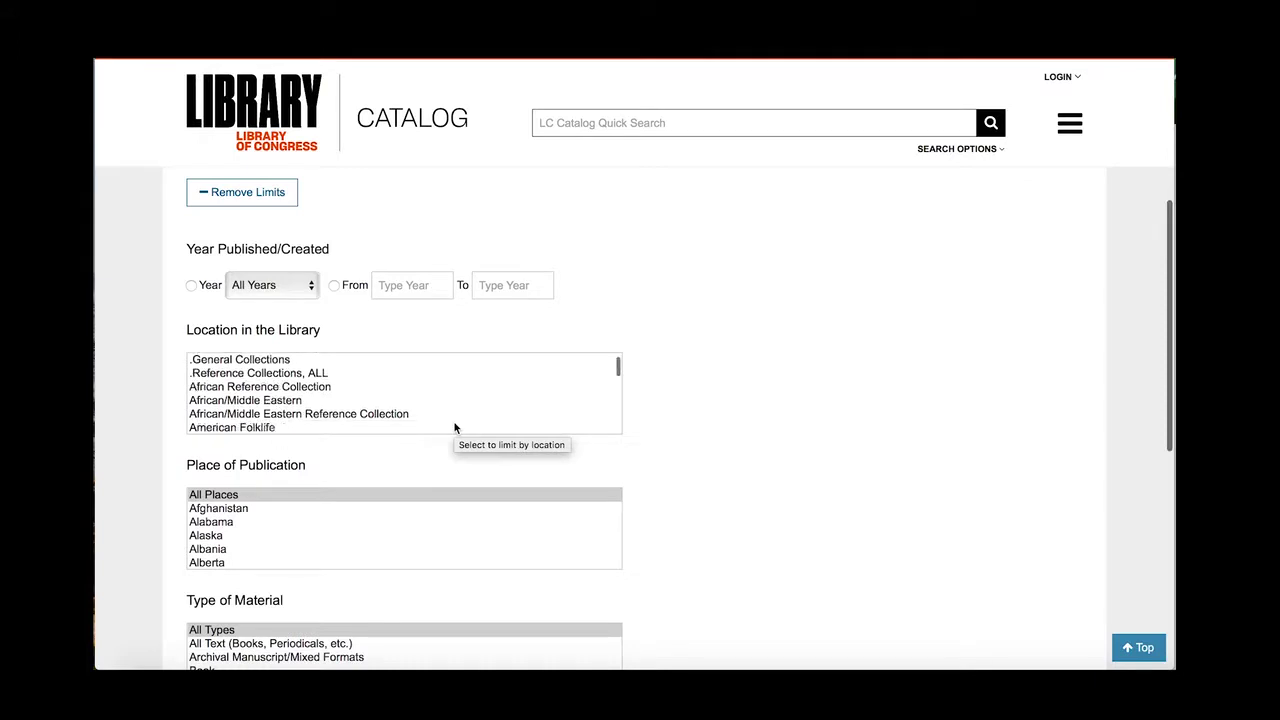
{"action": "scroll", "coordinate": [454, 428], "scroll_direction": "down", "scroll_amount": 1}
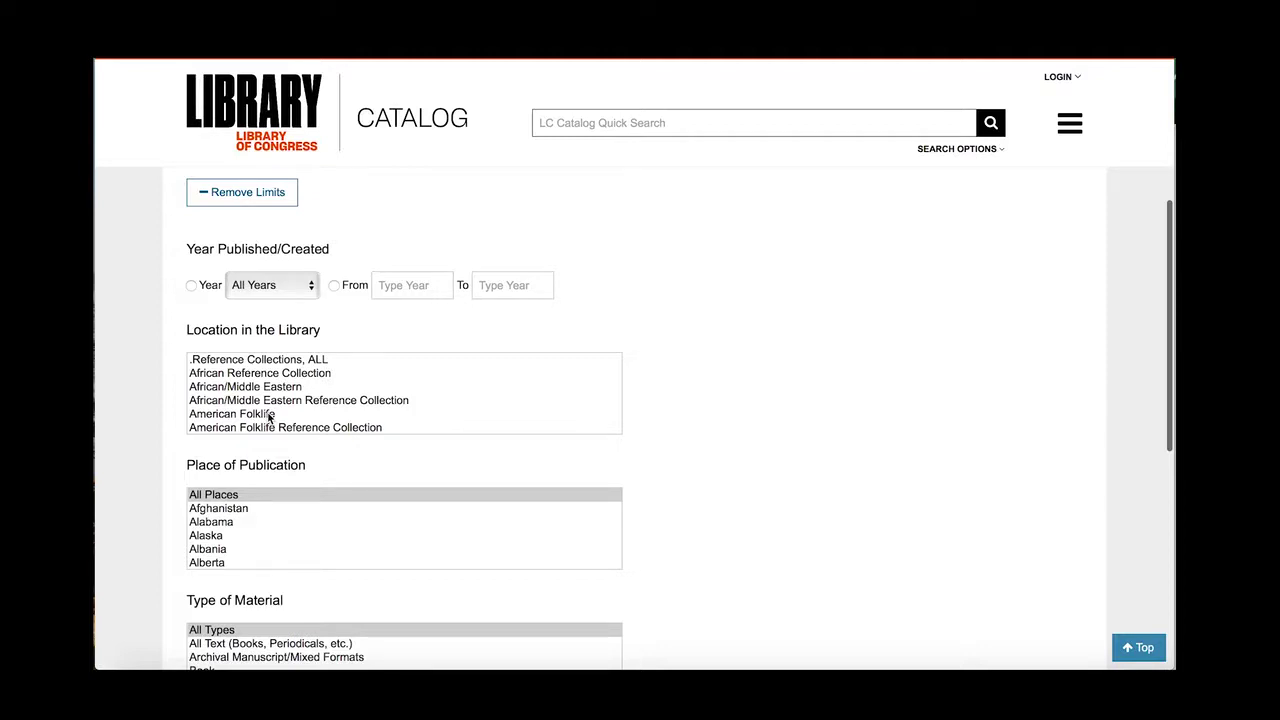
{"action": "left_click", "coordinate": [268, 418]}
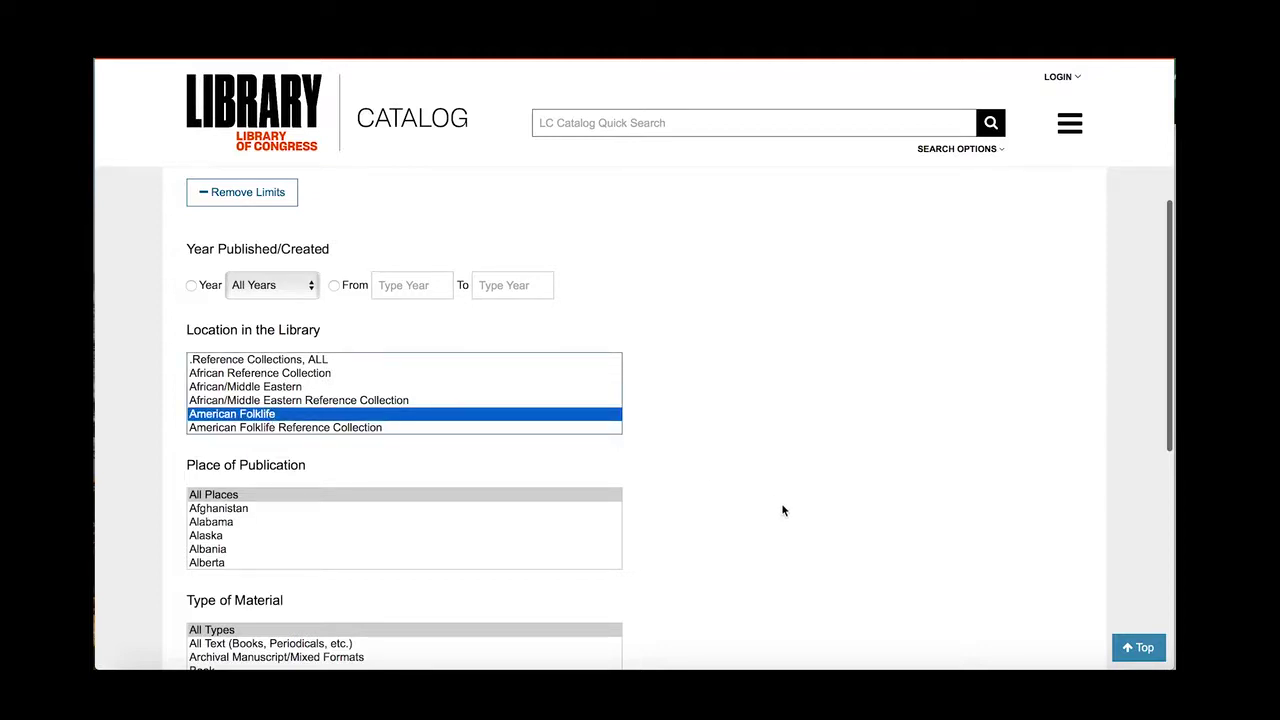
Step: Set the records per page to 50 and run the advanced search
{"action": "scroll", "coordinate": [783, 510], "scroll_direction": "down", "scroll_amount": 2}
{"action": "scroll", "coordinate": [783, 510], "scroll_direction": "down", "scroll_amount": 5}
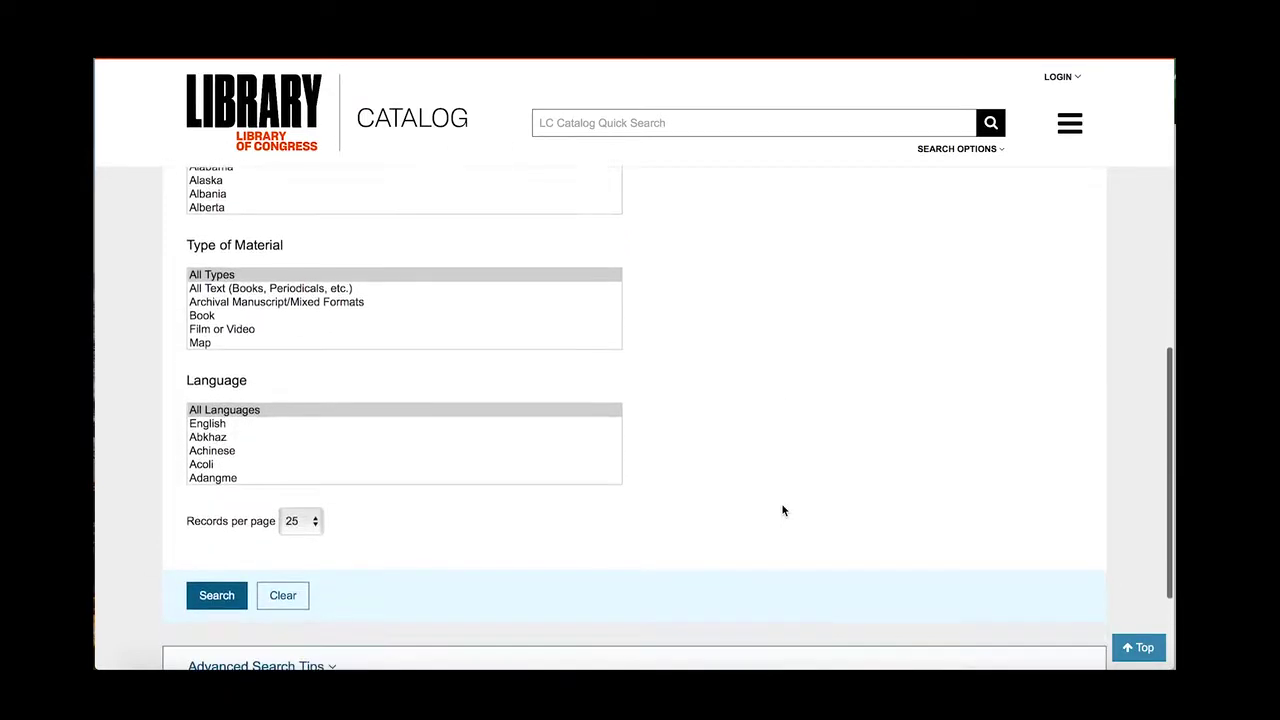
{"action": "left_click", "coordinate": [226, 608]}
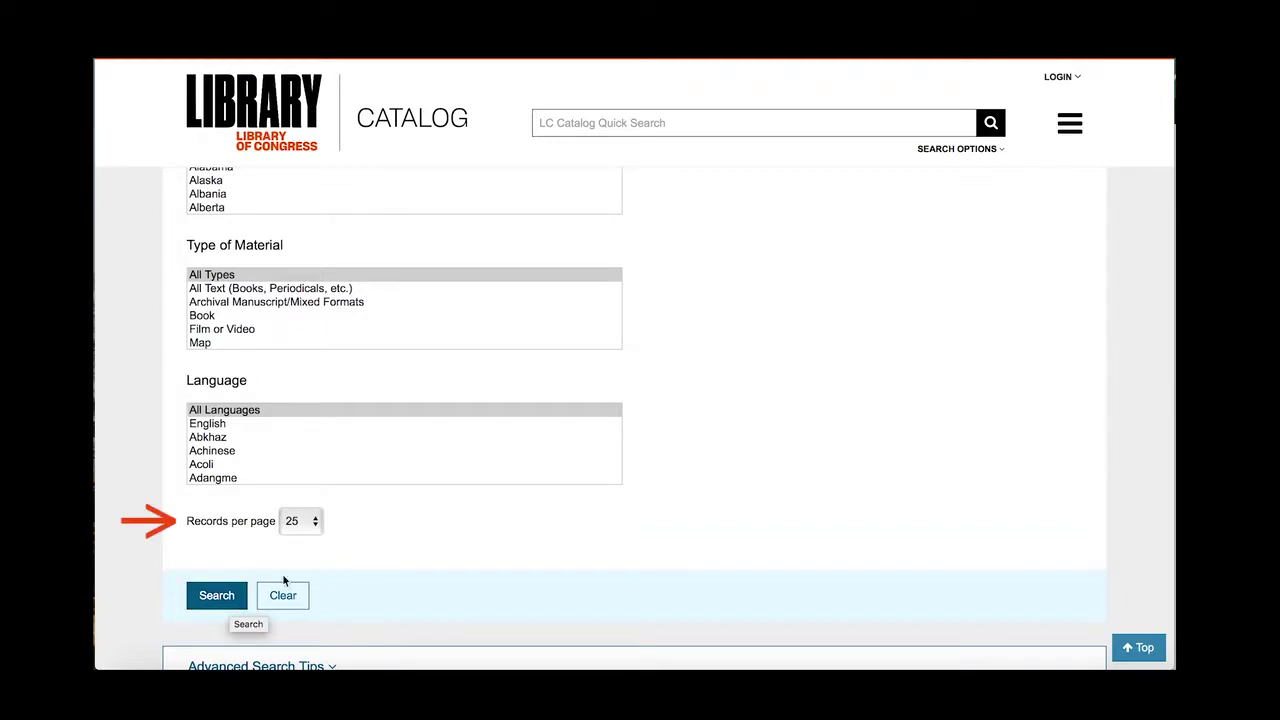
{"action": "right_click", "coordinate": [316, 528]}
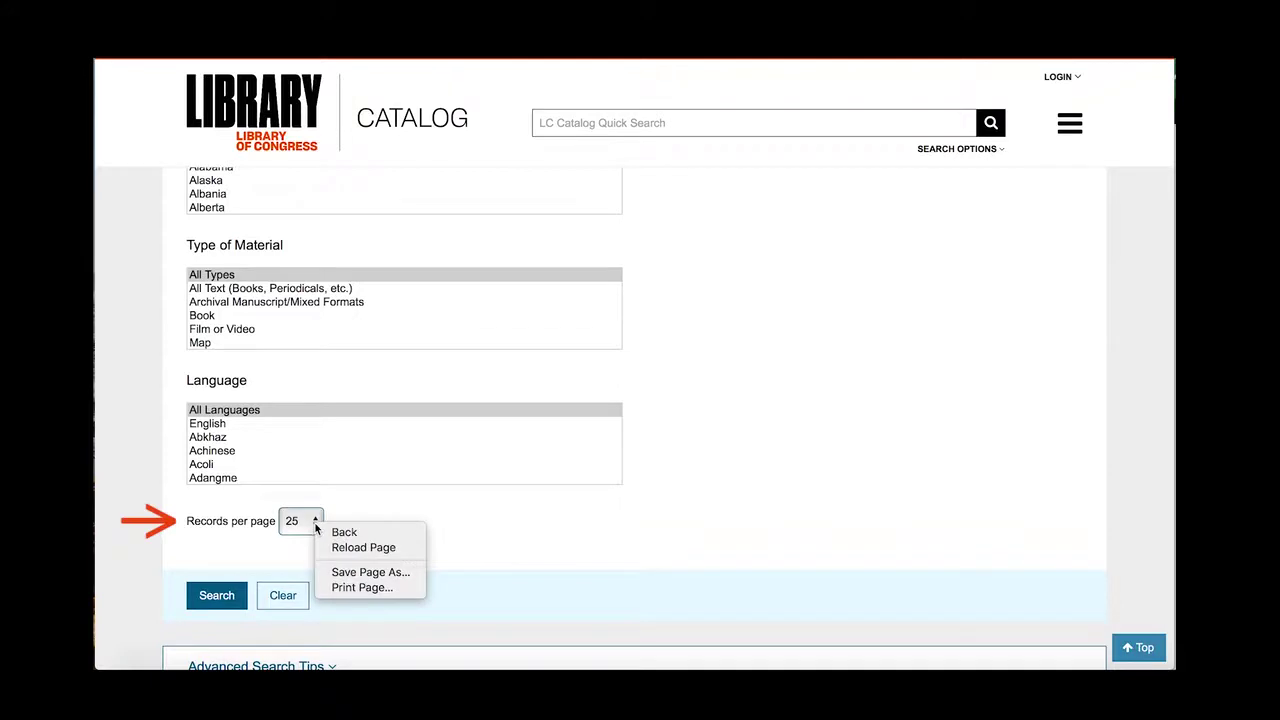
{"action": "left_click", "coordinate": [312, 520]}
{"action": "left_click", "coordinate": [309, 517]}
{"action": "left_click", "coordinate": [293, 543]}
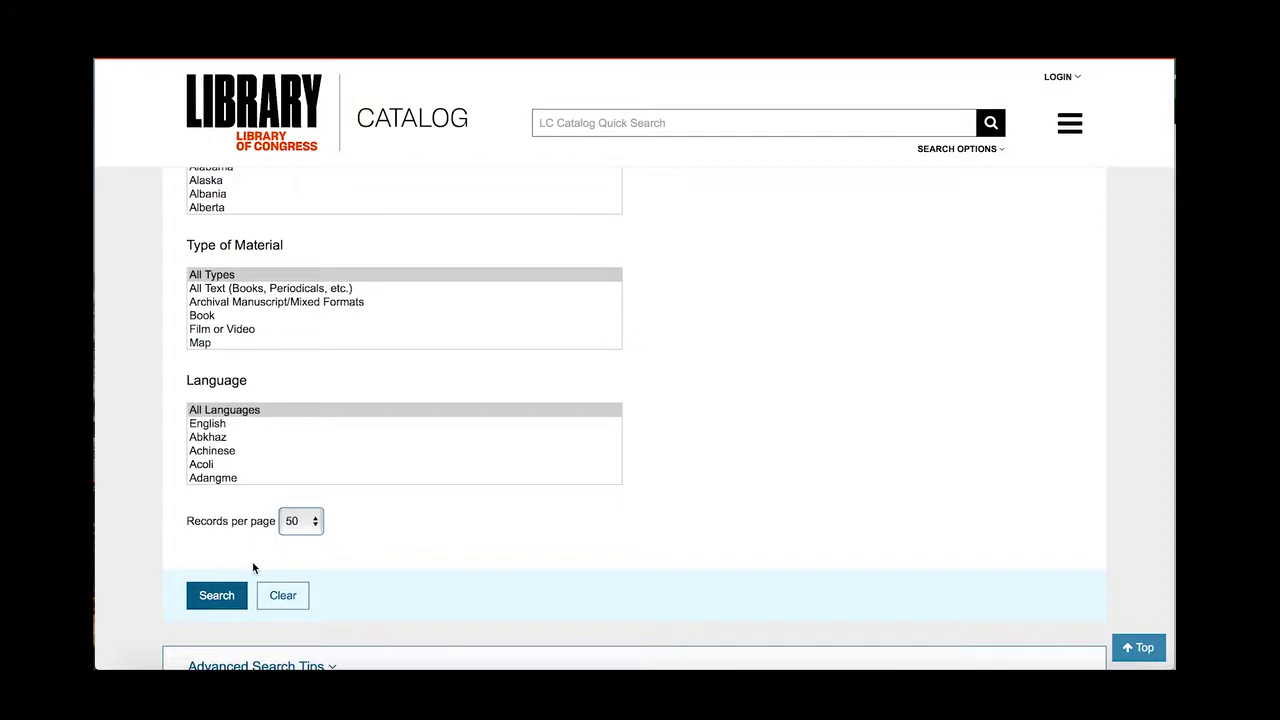
{"action": "left_click", "coordinate": [225, 599]}
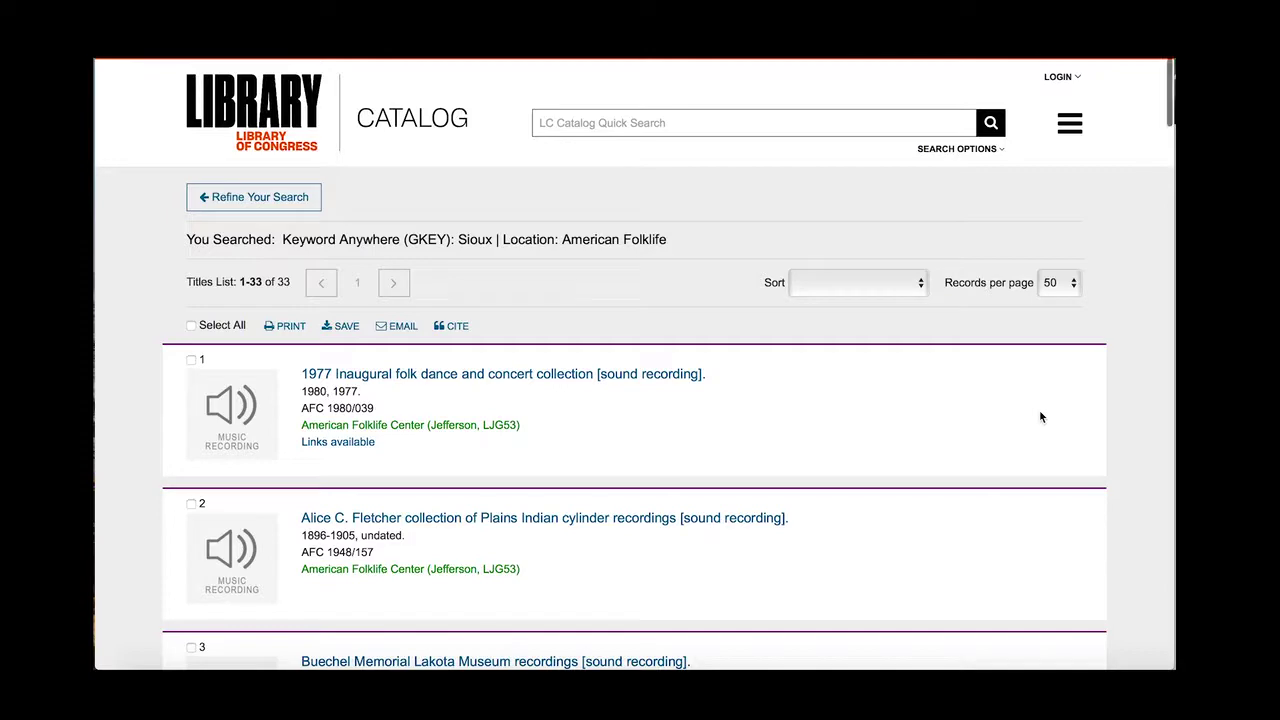
Step: Look through the results and open the record for the Plains Indian cylinder recordings collection
{"action": "scroll", "coordinate": [1040, 417], "scroll_direction": "down", "scroll_amount": 2}
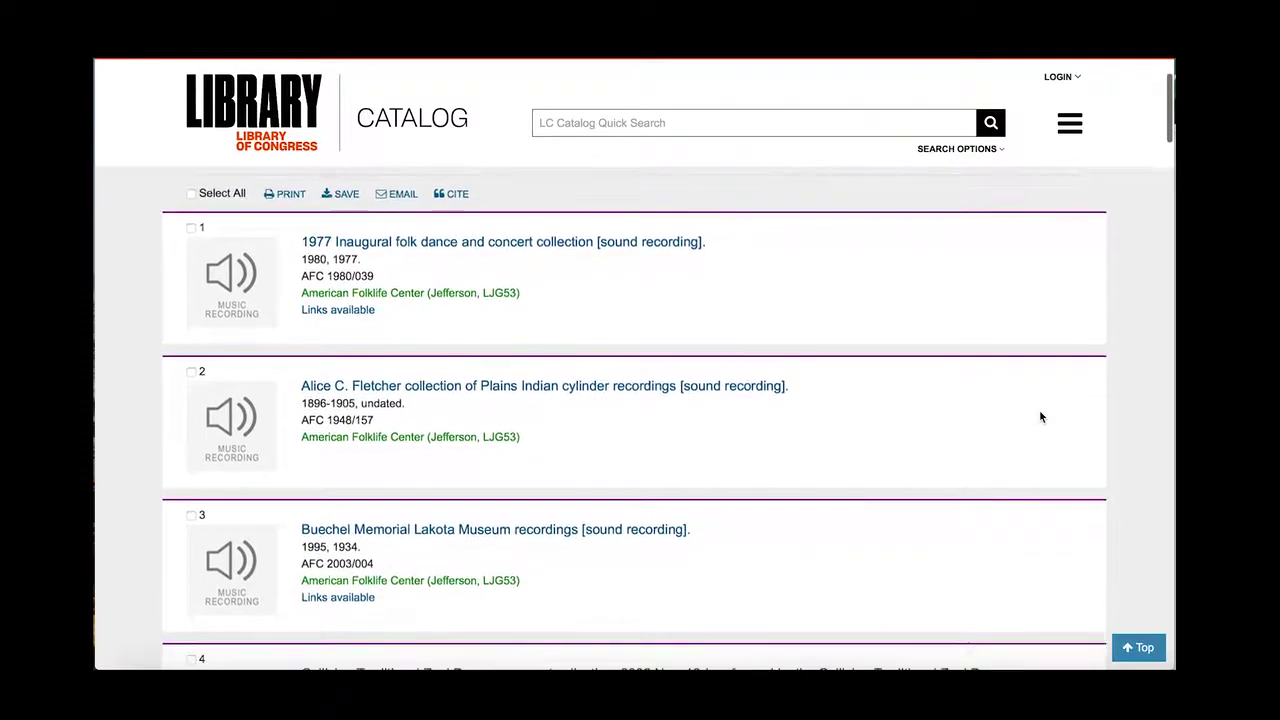
{"action": "scroll", "coordinate": [1040, 417], "scroll_direction": "down", "scroll_amount": 1}
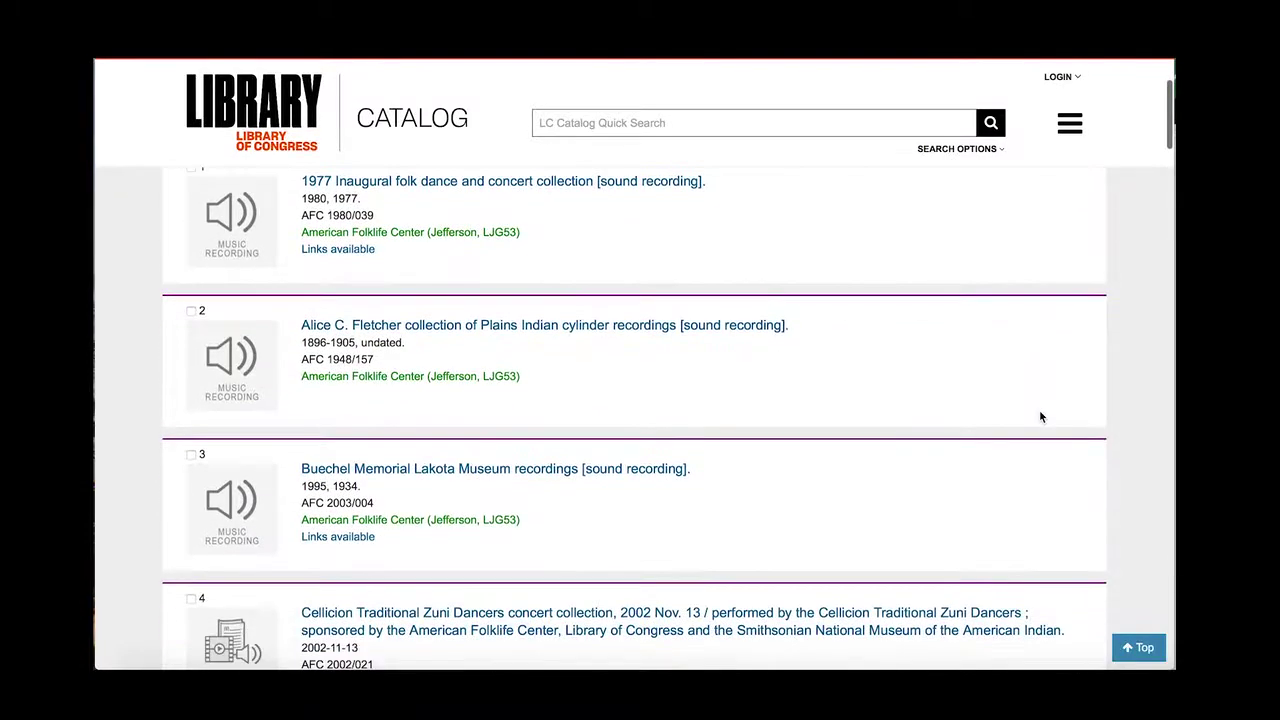
{"action": "scroll", "coordinate": [1040, 417], "scroll_direction": "down", "scroll_amount": 1}
{"action": "scroll", "coordinate": [1040, 417], "scroll_direction": "up", "scroll_amount": 1}
{"action": "scroll", "coordinate": [1040, 417], "scroll_direction": "up", "scroll_amount": 1}
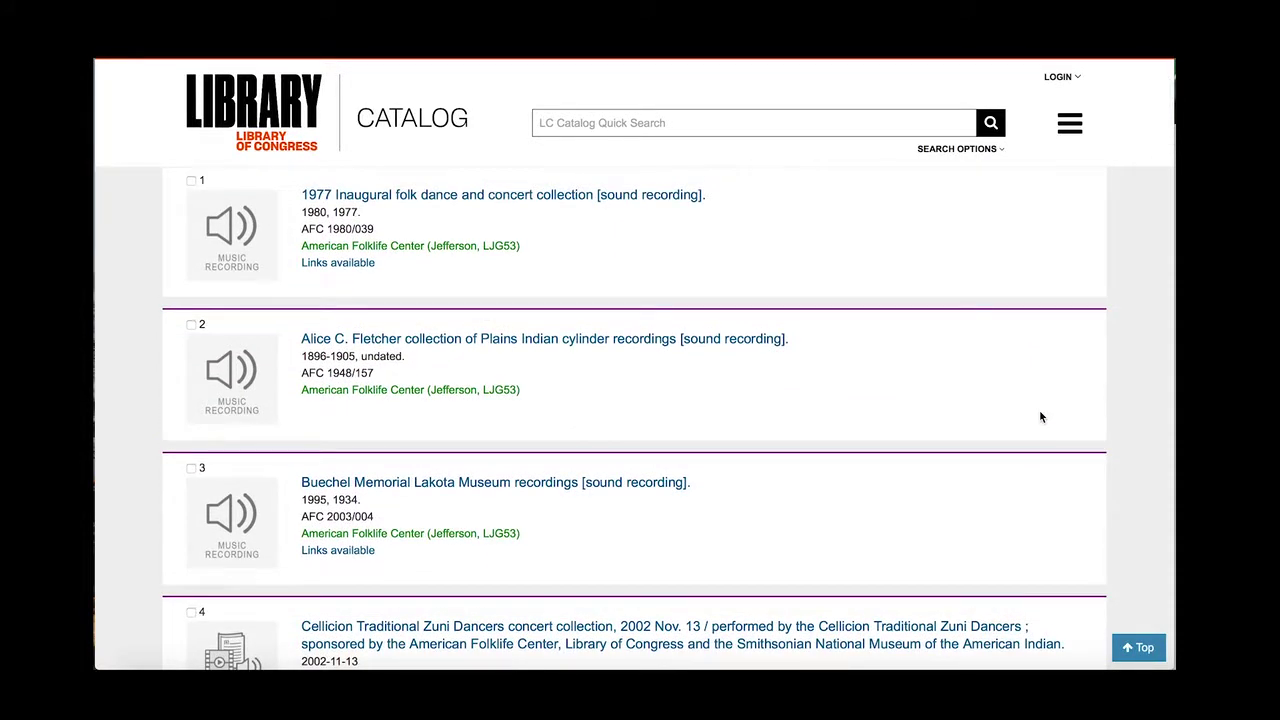
{"action": "scroll", "coordinate": [1040, 417], "scroll_direction": "down", "scroll_amount": 1}
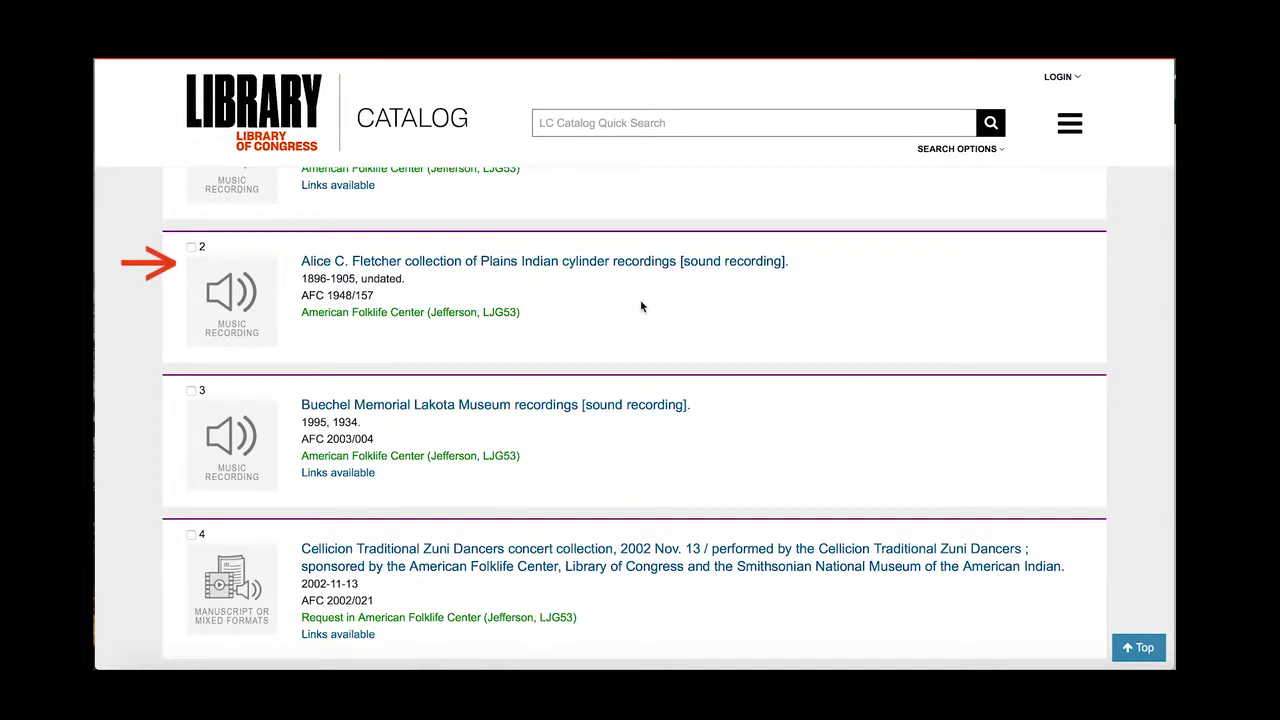
{"action": "left_click", "coordinate": [605, 262]}
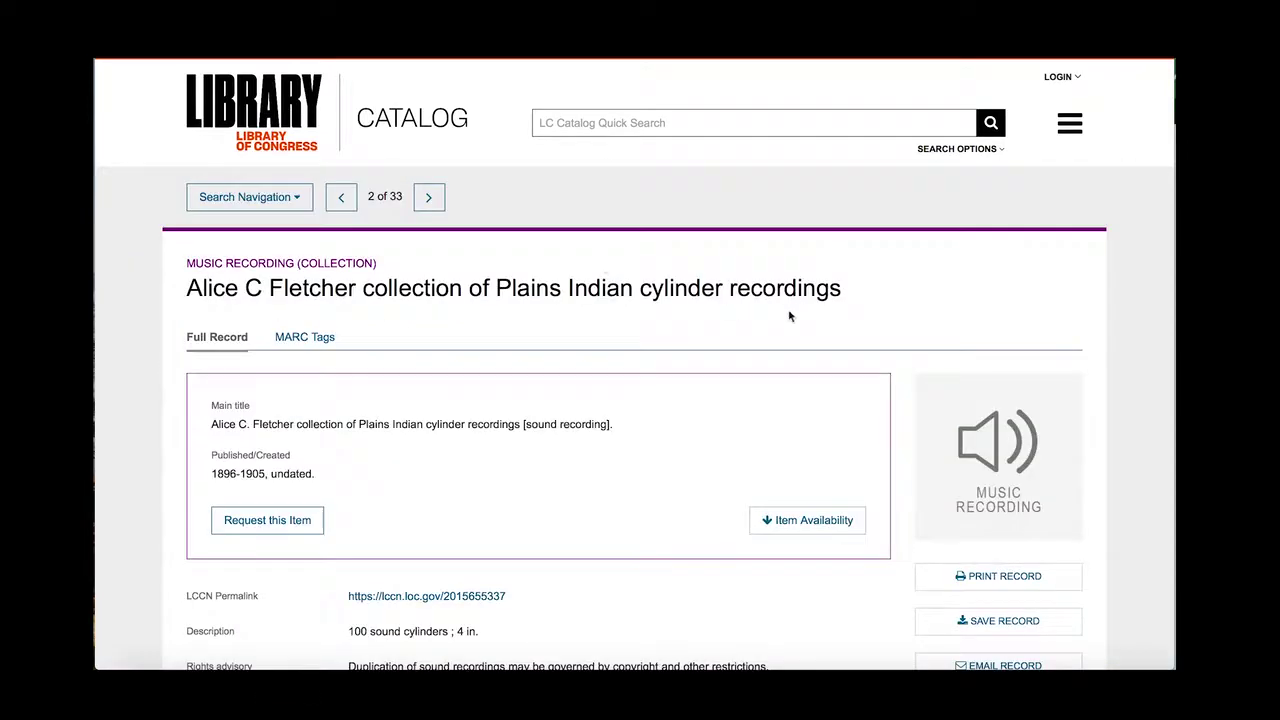
Step: Examine the collection record's description, access advisory, summary, subjects, notes and citation details
{"action": "scroll", "coordinate": [848, 347], "scroll_direction": "down", "scroll_amount": 2}
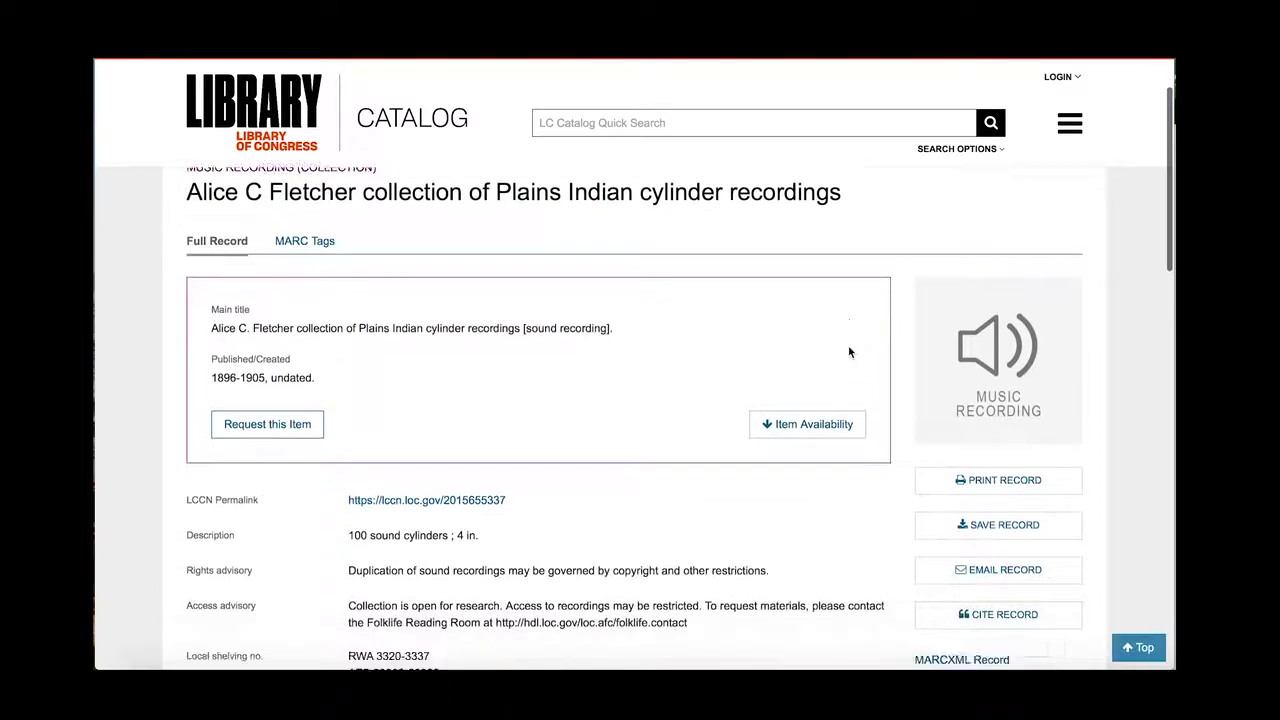
{"action": "scroll", "coordinate": [848, 352], "scroll_direction": "down", "scroll_amount": 5}
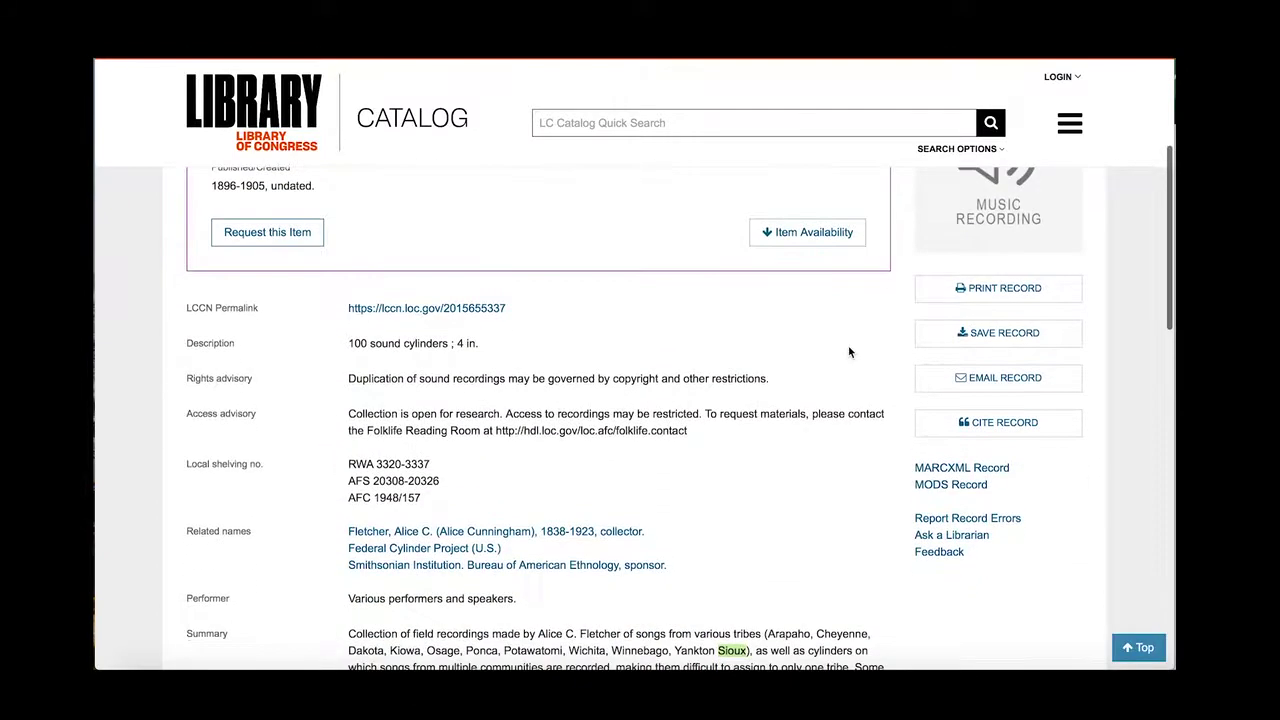
{"action": "scroll", "coordinate": [848, 352], "scroll_direction": "down", "scroll_amount": 1}
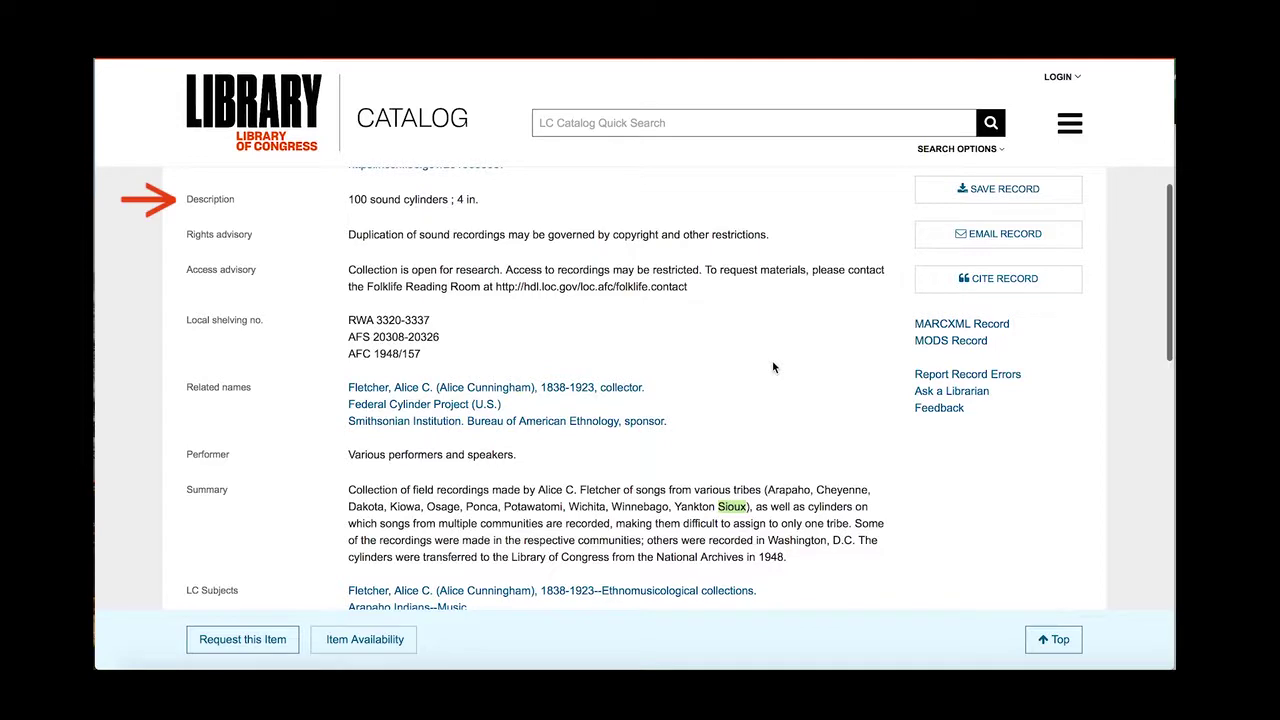
{"action": "scroll", "coordinate": [772, 362], "scroll_direction": "down", "scroll_amount": 3}
{"action": "scroll", "coordinate": [773, 366], "scroll_direction": "down", "scroll_amount": 1}
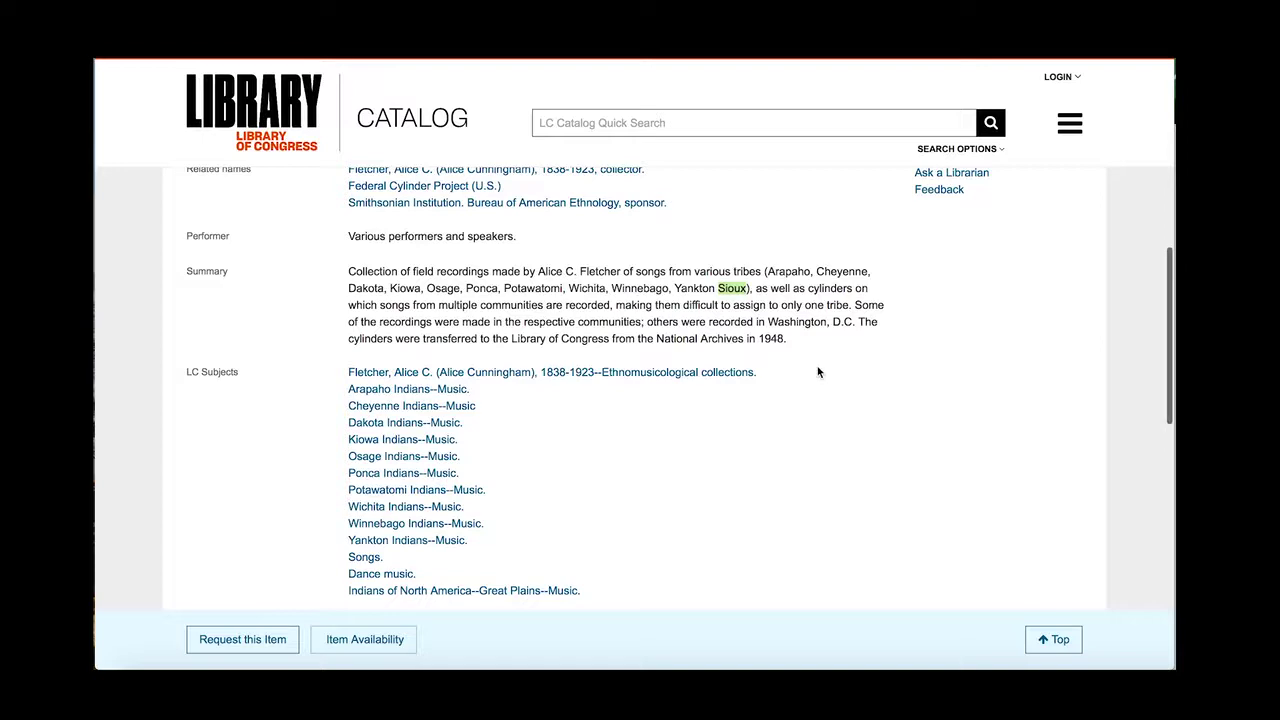
{"action": "scroll", "coordinate": [817, 372], "scroll_direction": "down", "scroll_amount": 3}
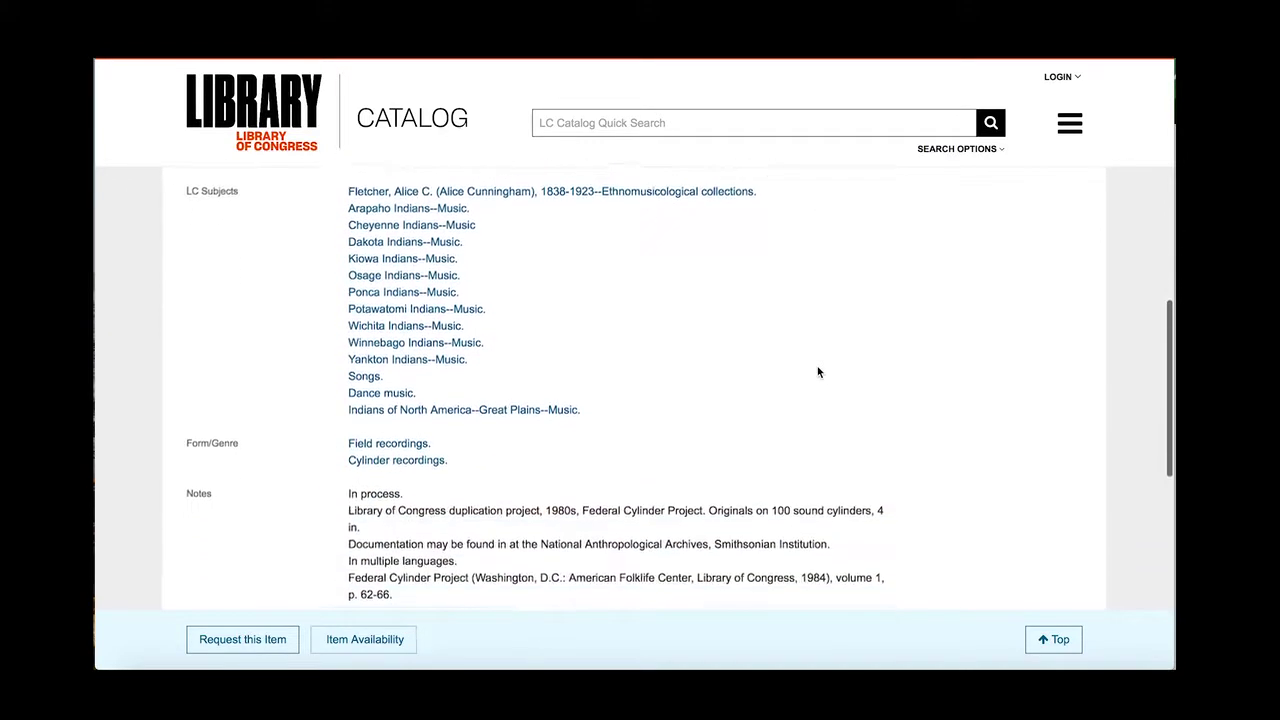
{"action": "scroll", "coordinate": [817, 372], "scroll_direction": "down", "scroll_amount": 3}
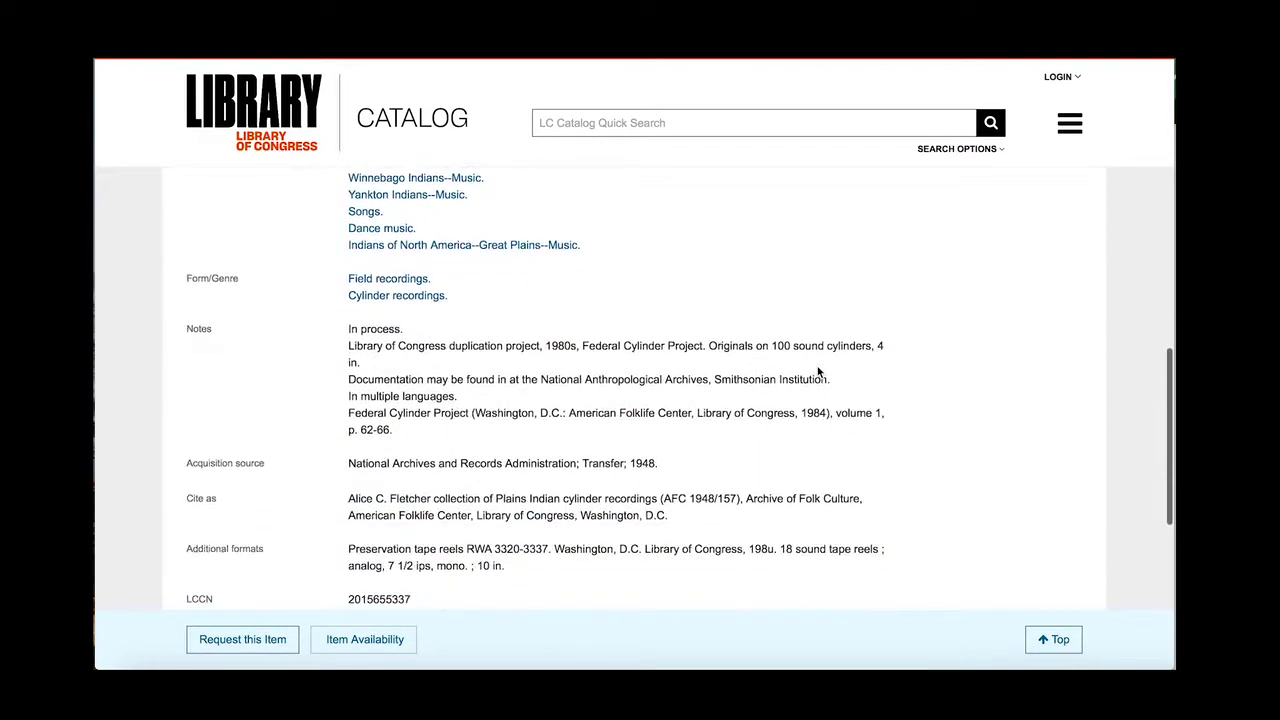
{"action": "scroll", "coordinate": [817, 372], "scroll_direction": "down", "scroll_amount": 1}
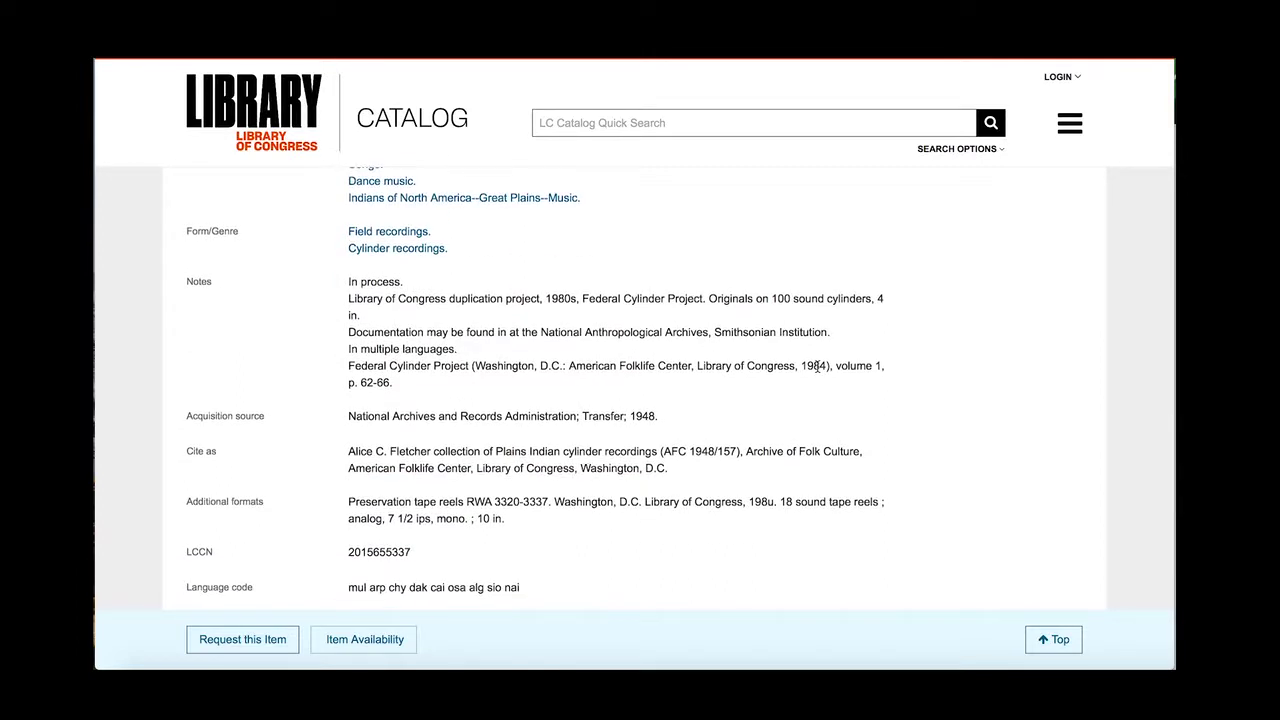